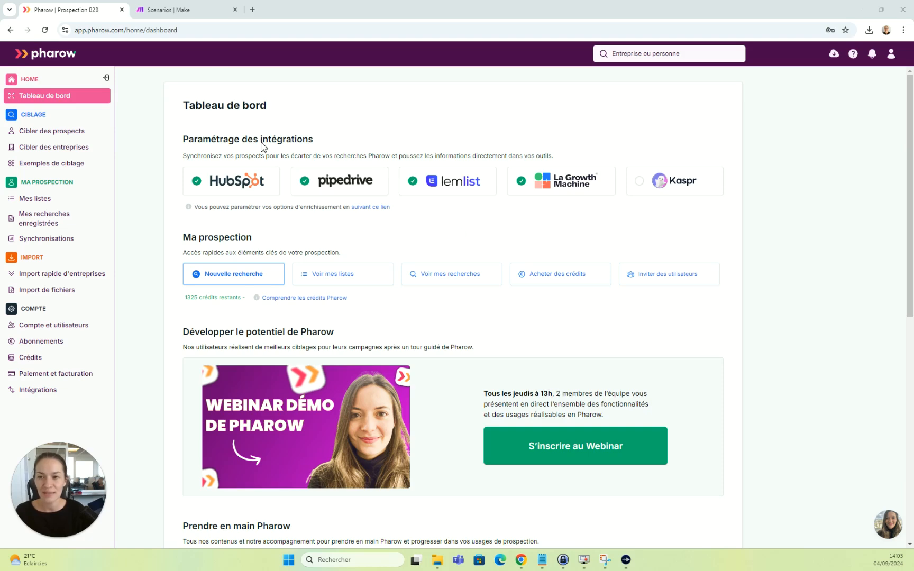
Create a new Make scenario with a Webhooks Custom webhook trigger.
click(199, 11)
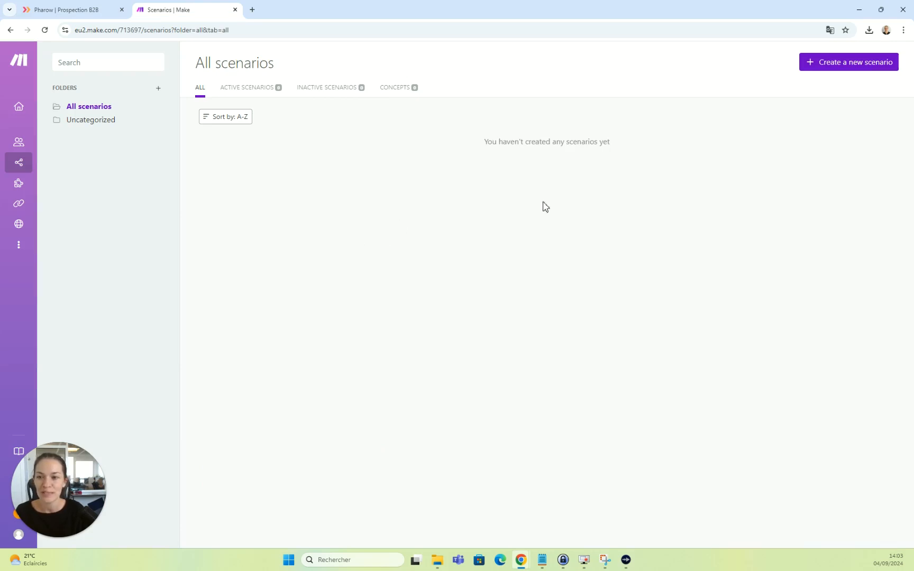
click(860, 62)
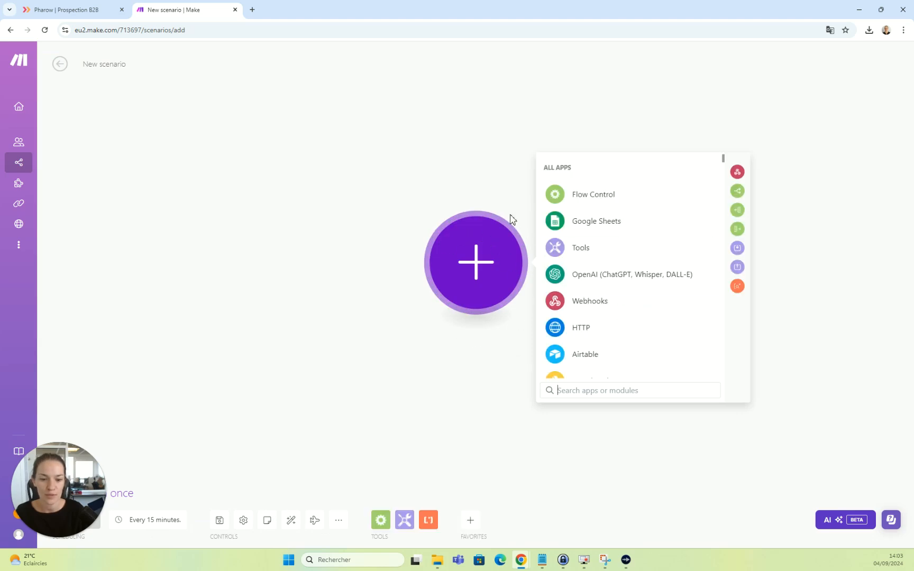
click(654, 309)
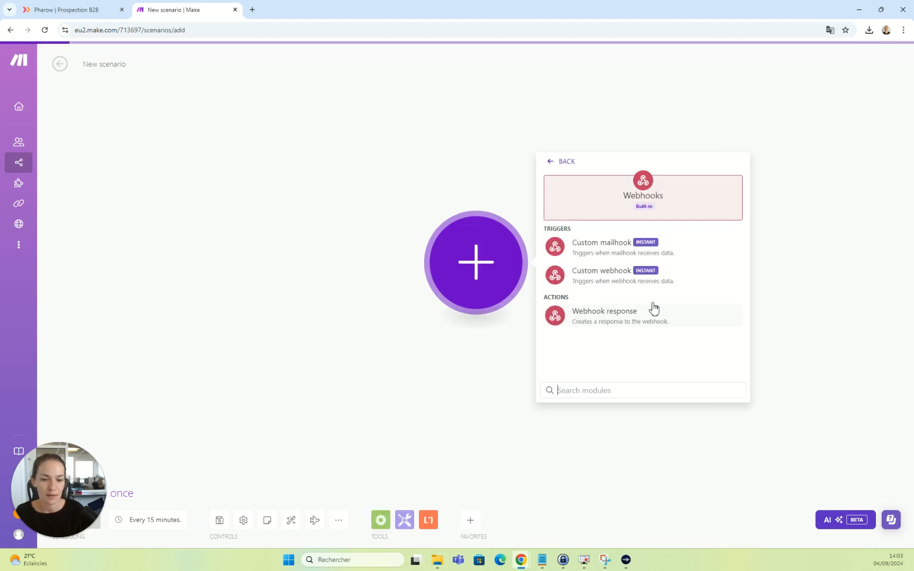
click(611, 275)
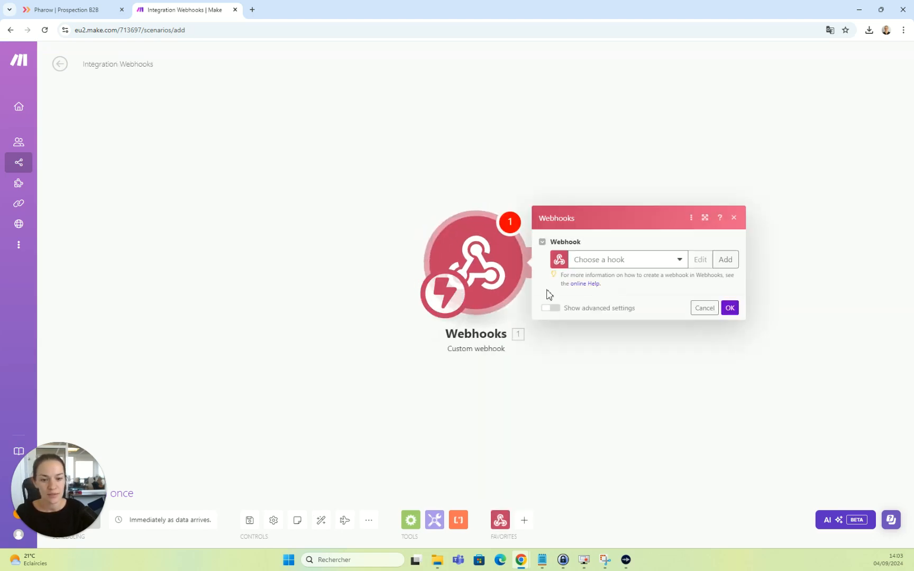
Link the trigger to 'My gateway-webhook webhook' and copy its address.
click(644, 262)
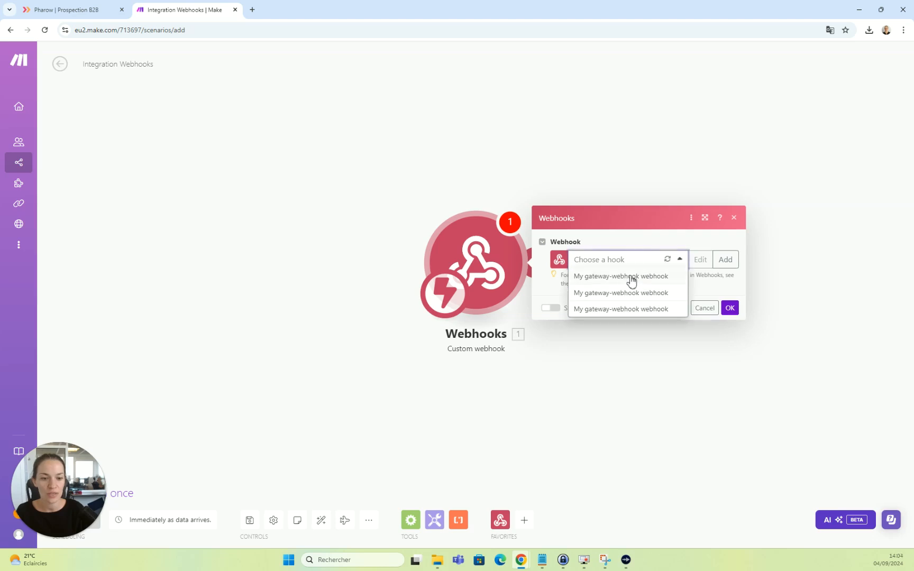
click(630, 277)
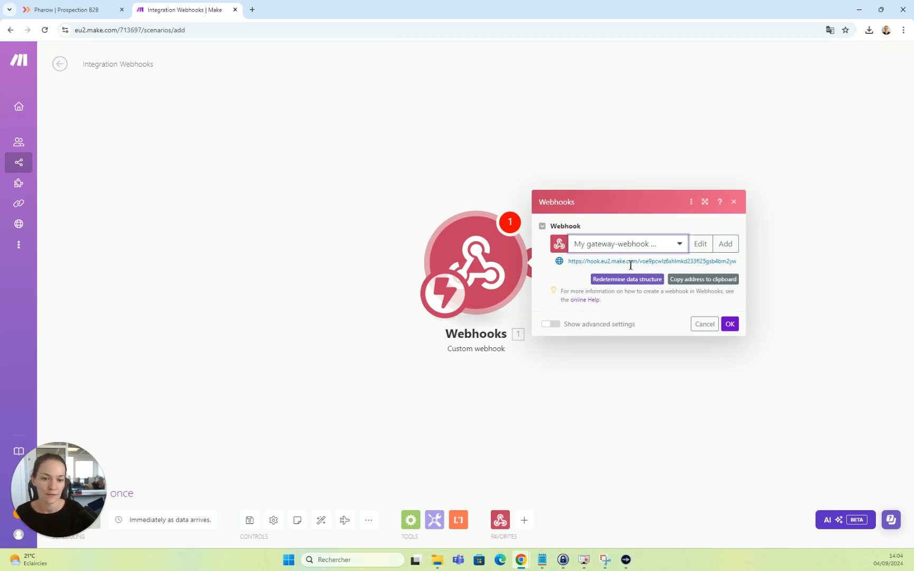
click(714, 281)
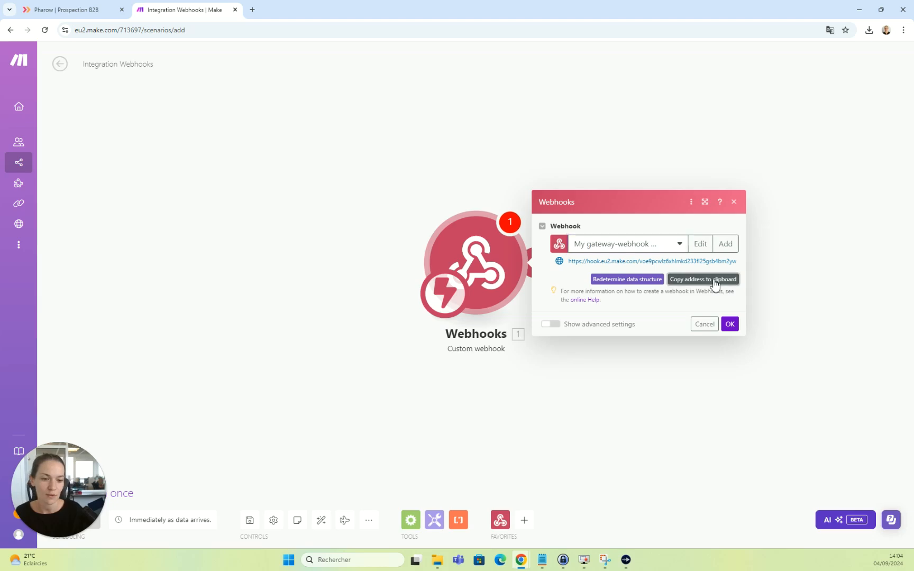
In Pharow Intégrations, add a webhook named '01 make' using the pasted Make address.
click(106, 8)
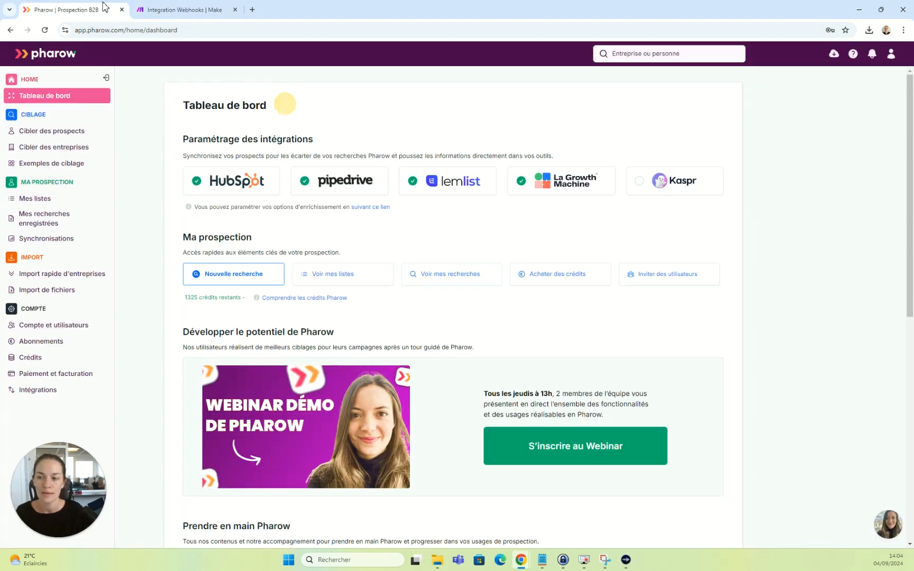
click(59, 397)
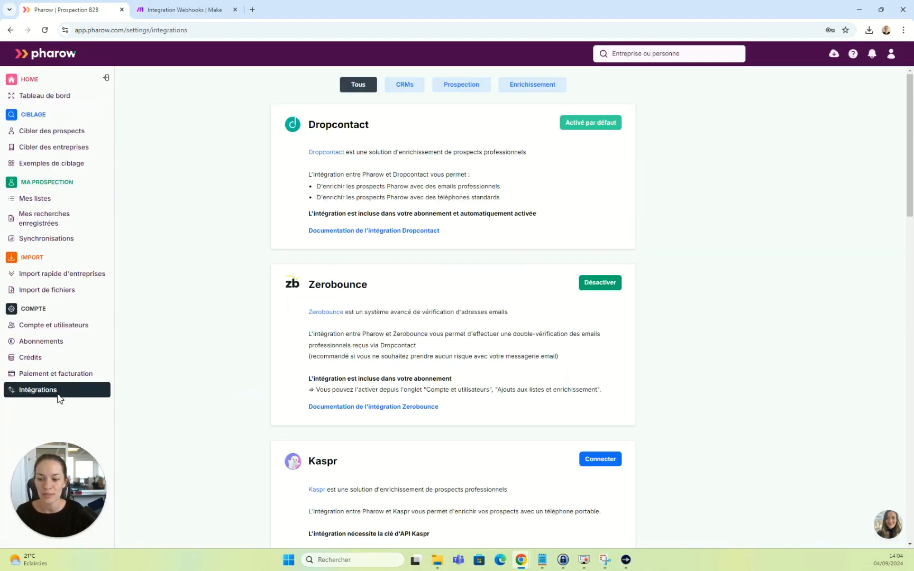
scroll(422, 361, down, 6)
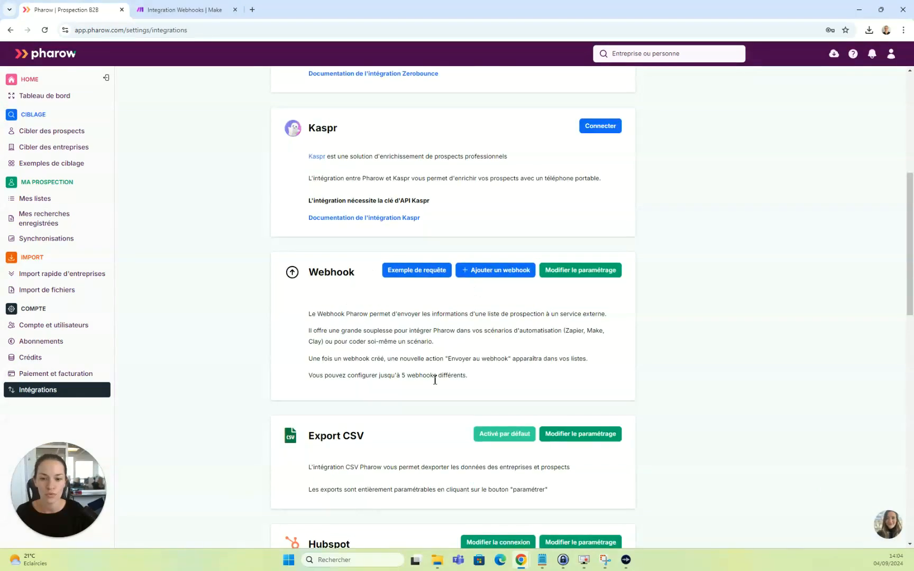
click(497, 270)
click(456, 300)
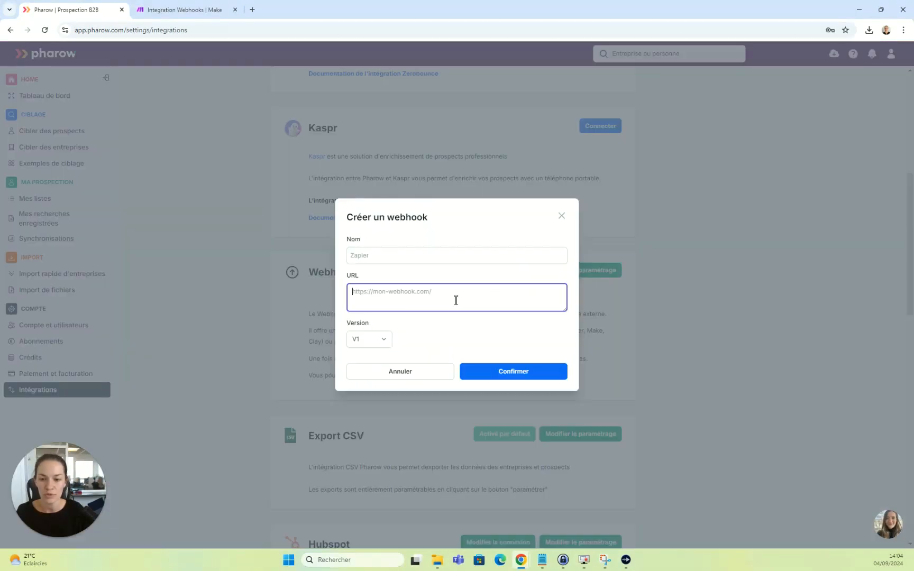
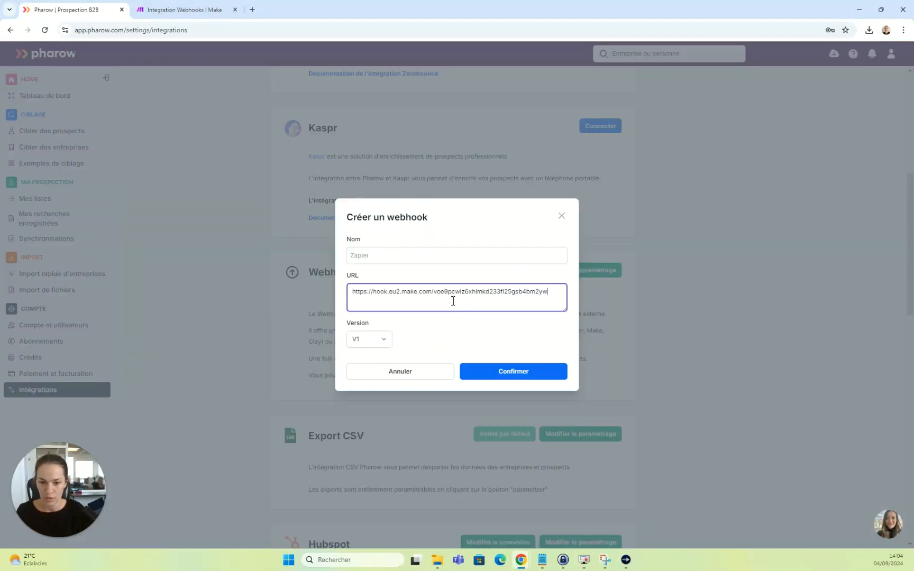
click(401, 257)
text(01 make)
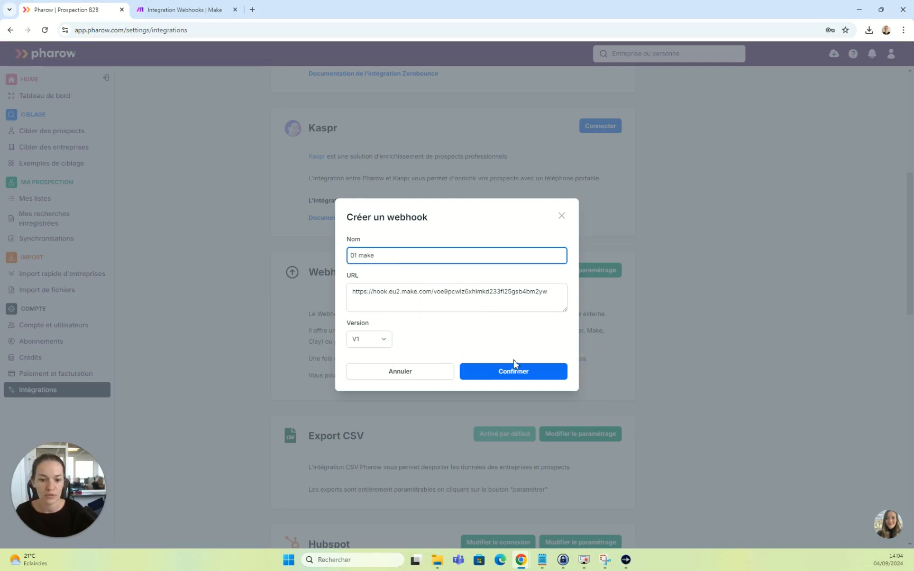
click(513, 370)
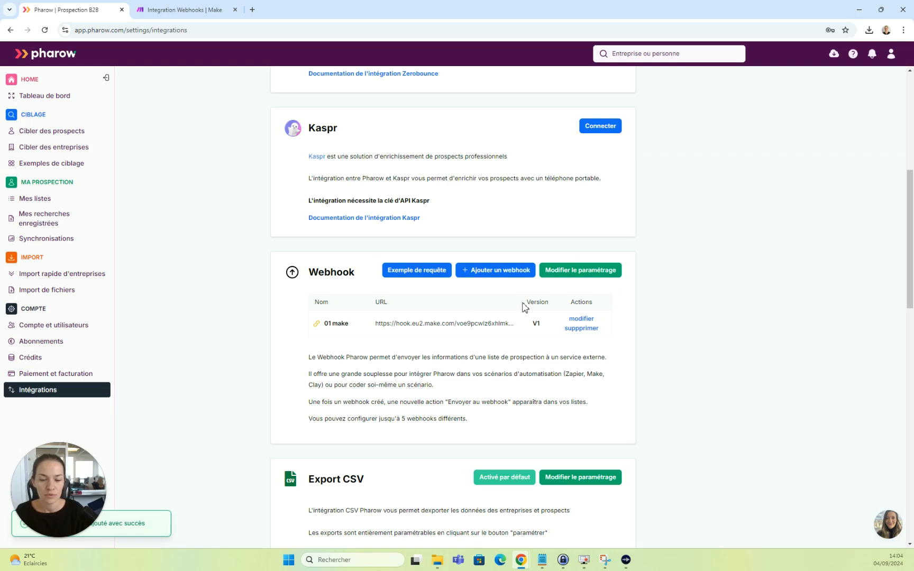
In the webhook export settings, set Département to Utiliser under Avancé, then save and close.
click(588, 274)
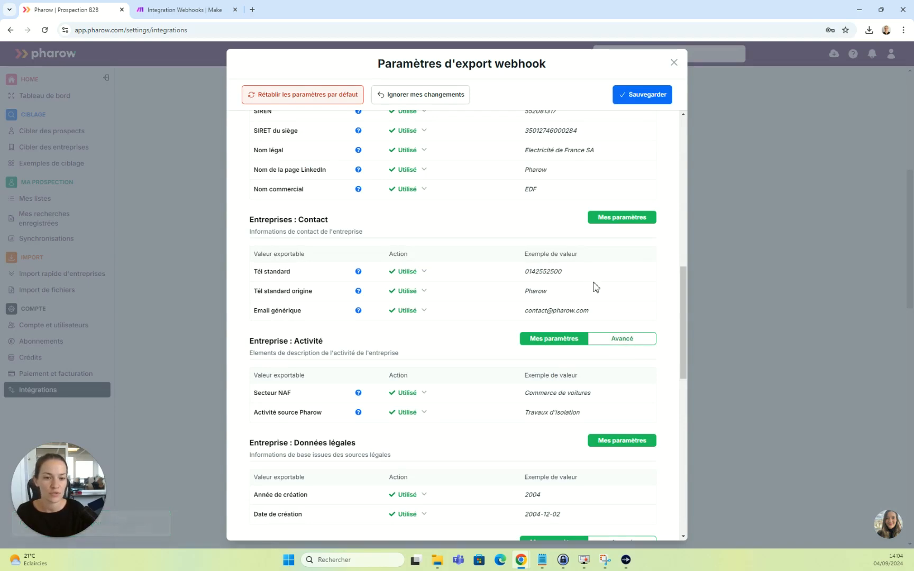
scroll(596, 287, up, 10)
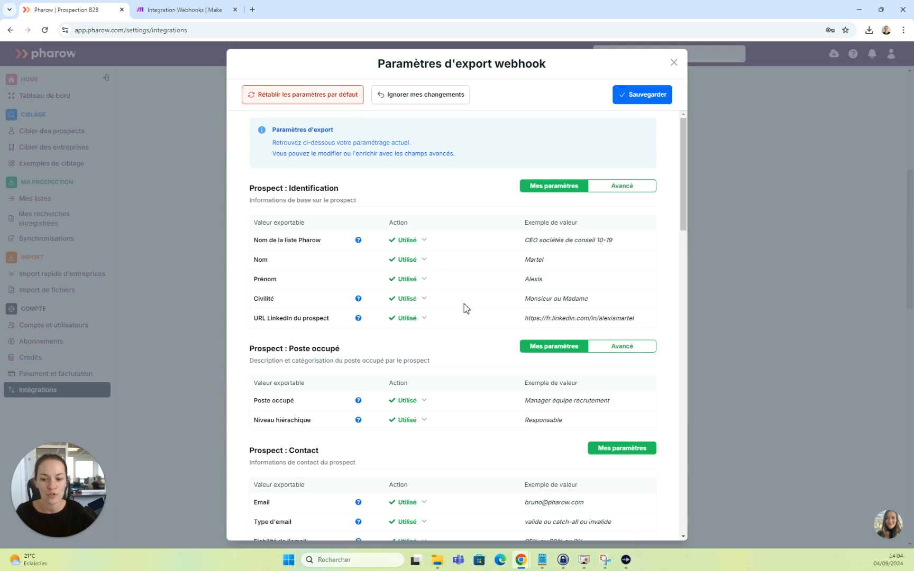
scroll(466, 308, down, 1)
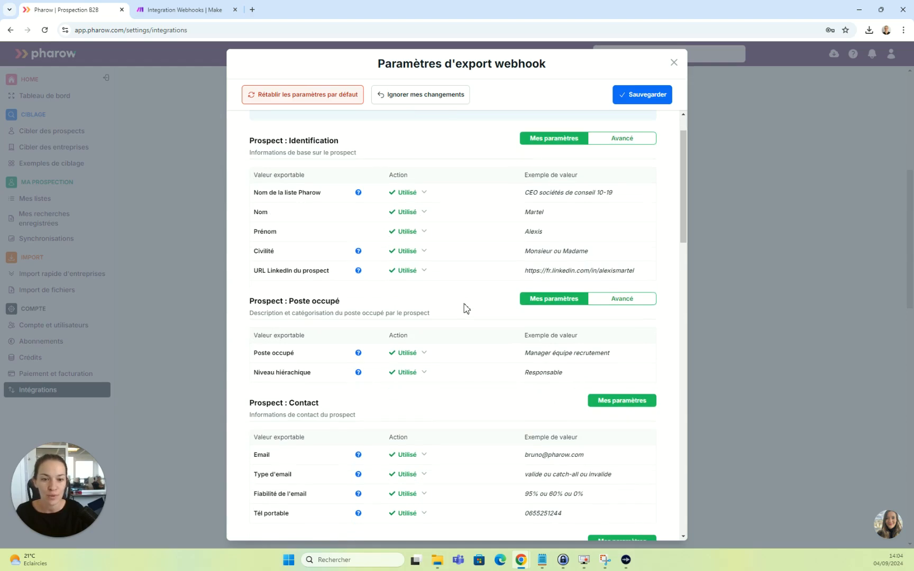
click(633, 139)
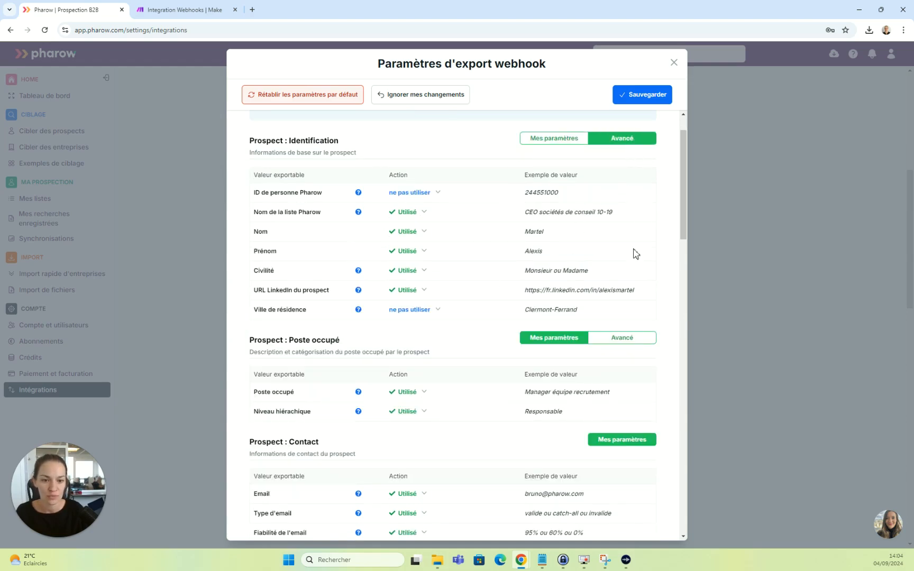
scroll(632, 253, down, 2)
click(628, 244)
scroll(624, 302, down, 2)
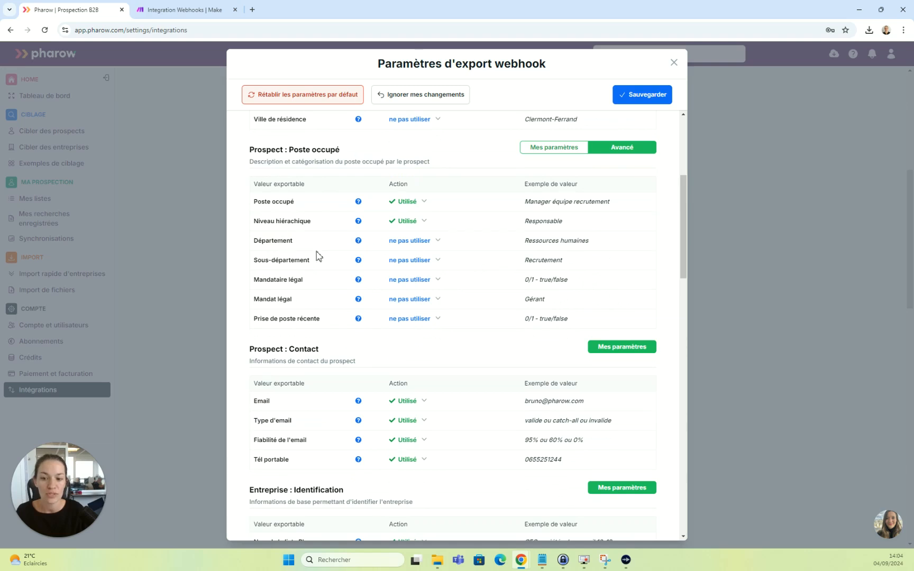
click(408, 241)
click(485, 239)
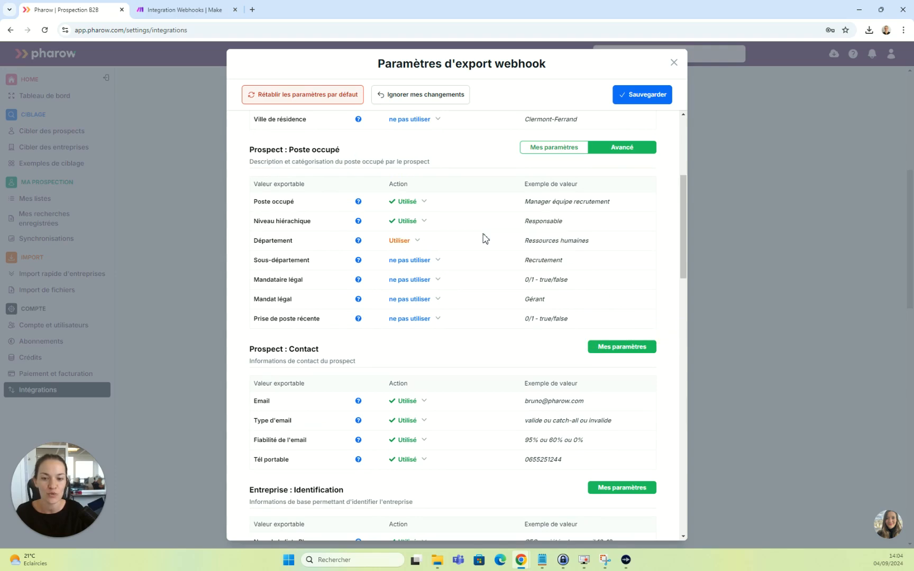
click(656, 98)
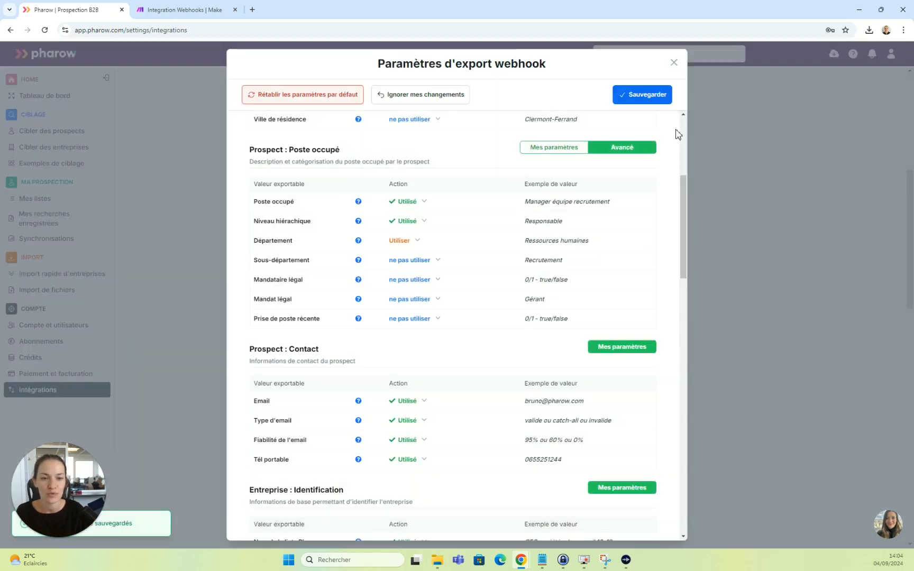
click(693, 229)
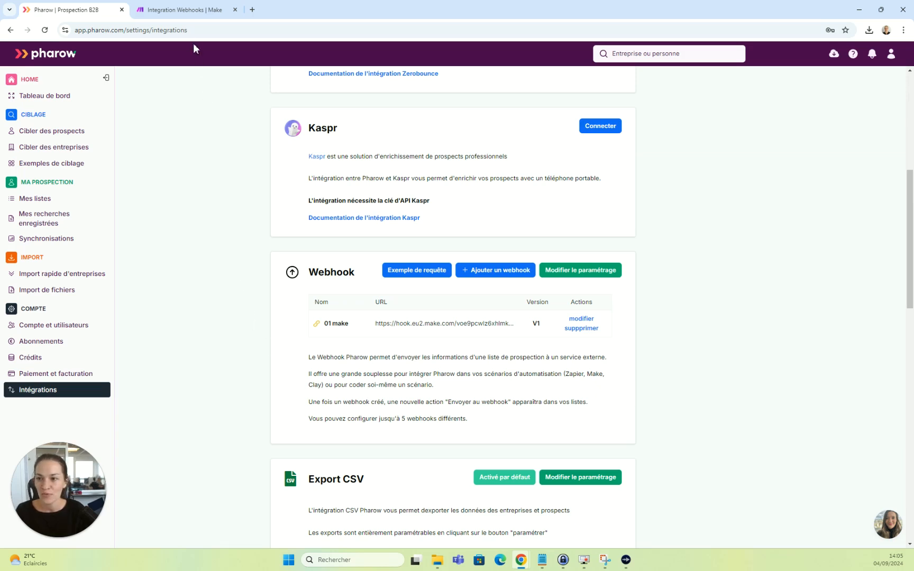
Confirm the Custom webhook settings in Make and run the scenario once to await data.
click(177, 17)
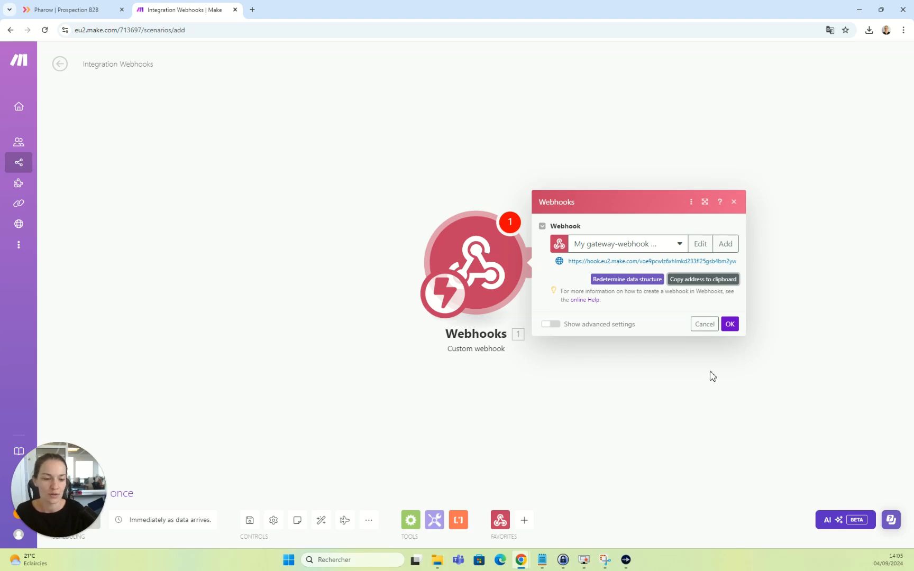
click(735, 326)
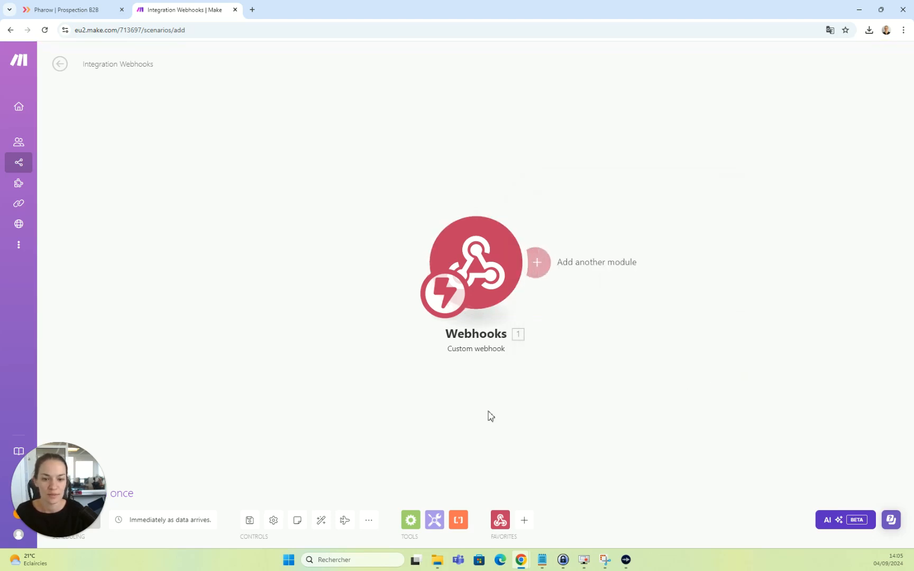
click(67, 493)
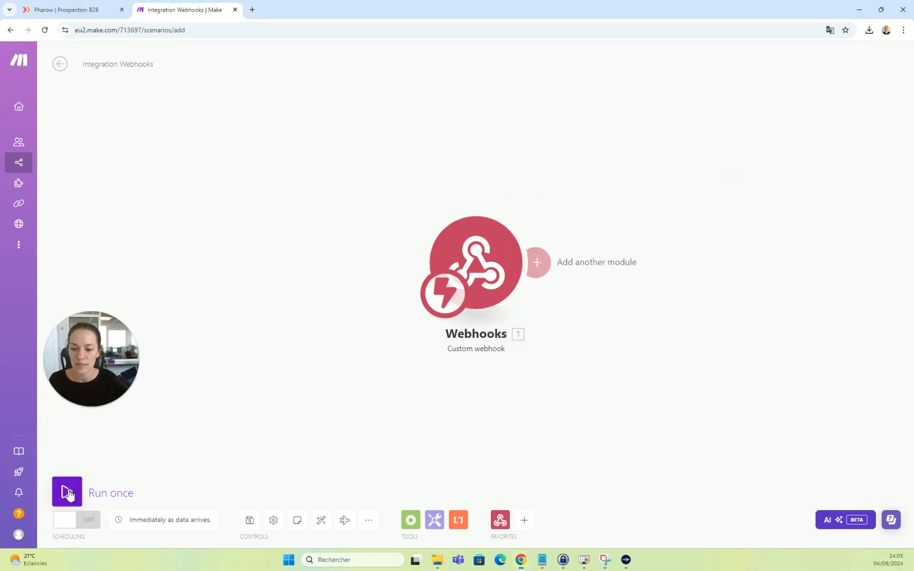
From Mes listes, send the first Dir Com Edition - pour Sellsy prospect to '01 make'.
click(63, 9)
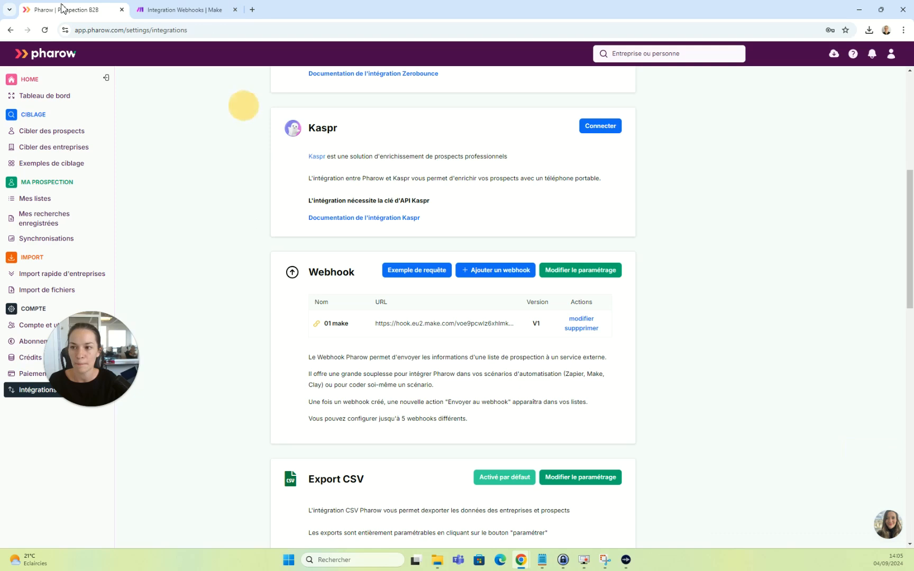
click(79, 199)
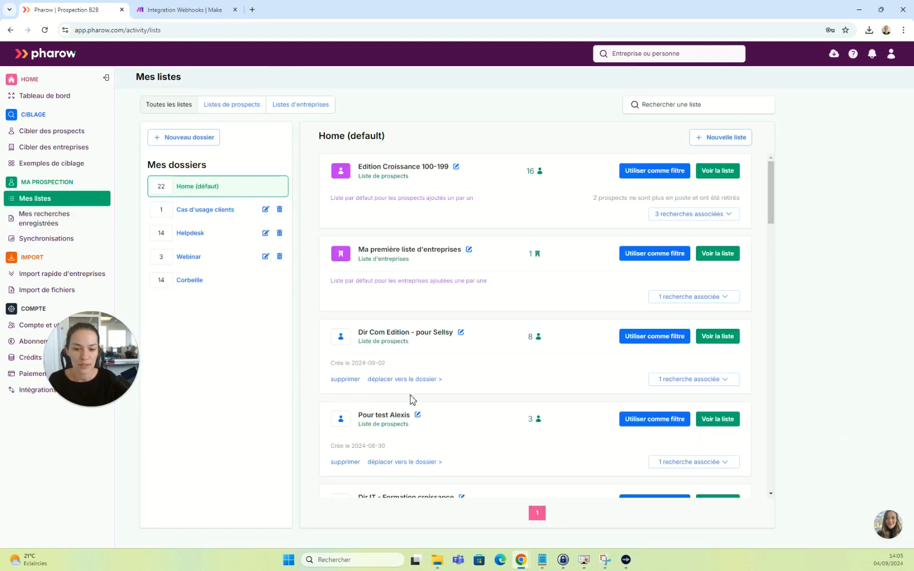
click(730, 342)
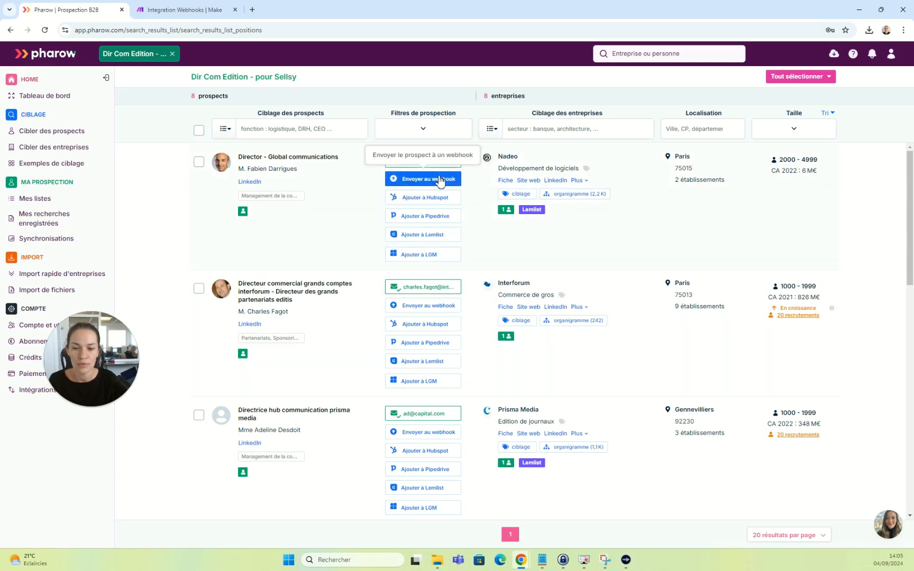
click(430, 180)
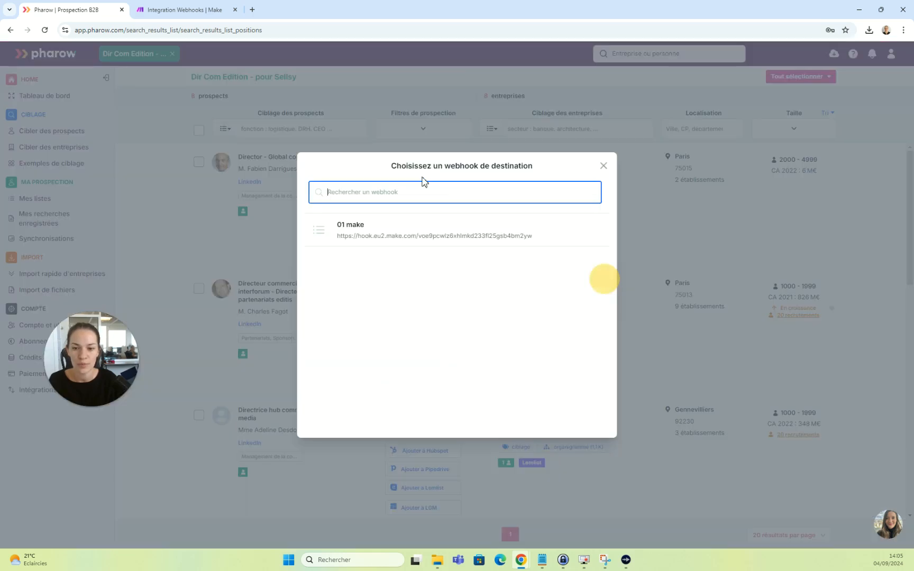
click(408, 236)
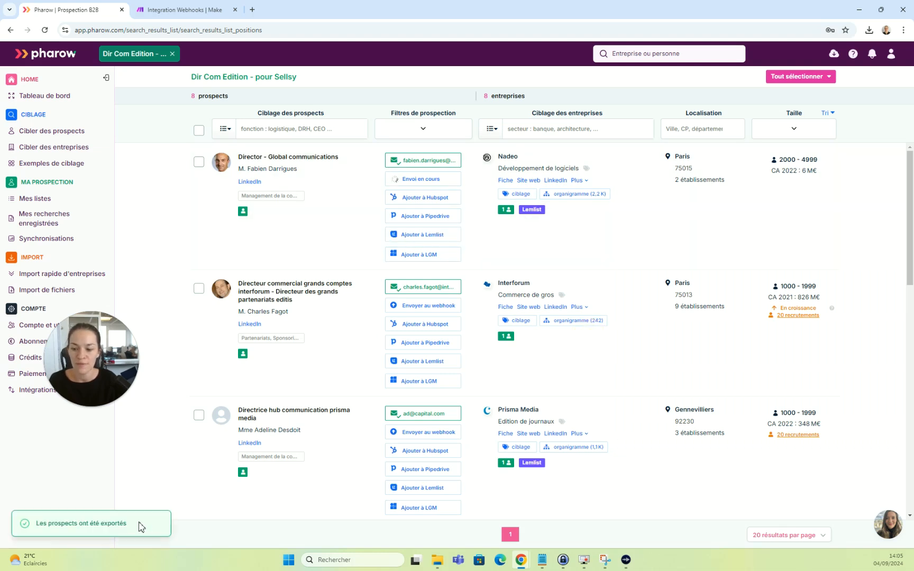
click(181, 14)
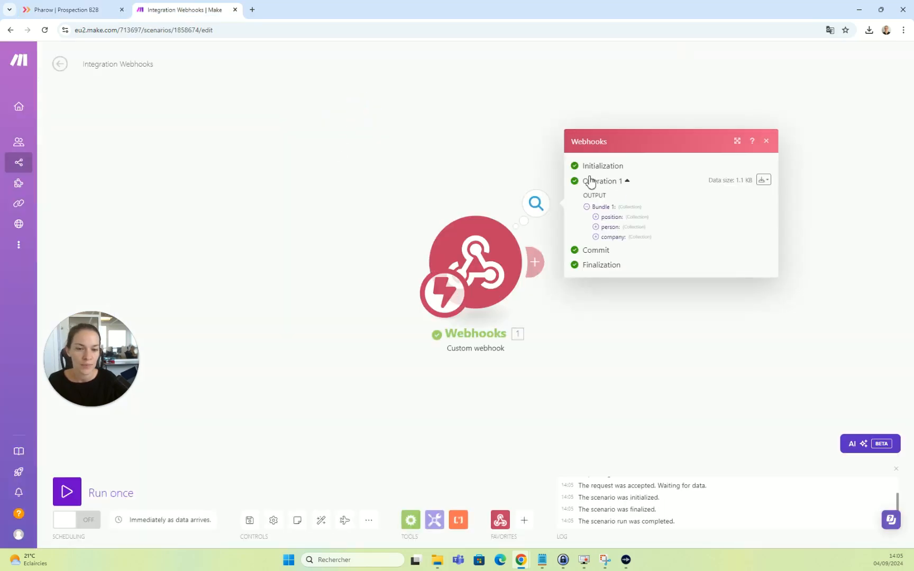
Expand position, person and company in the trigger's Bundle 1 output, then close it.
click(596, 217)
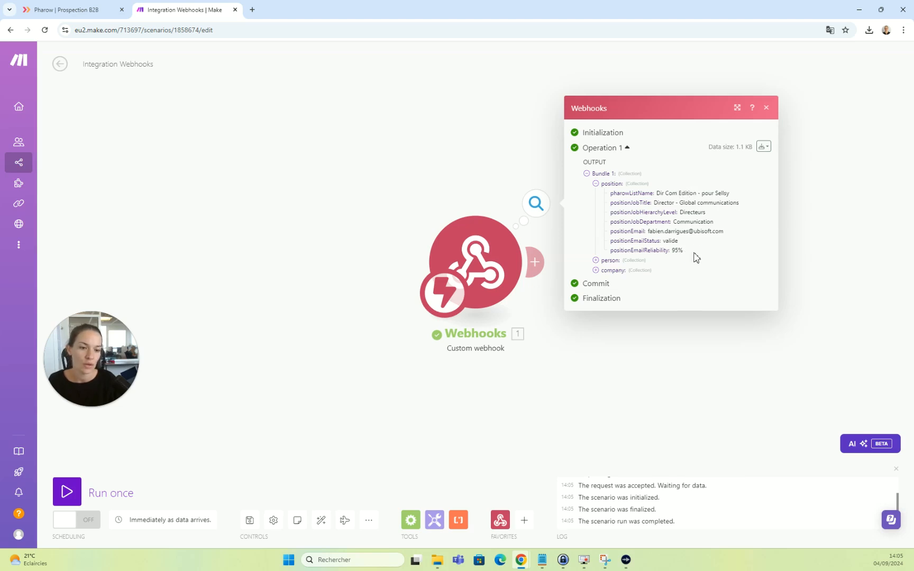
click(595, 260)
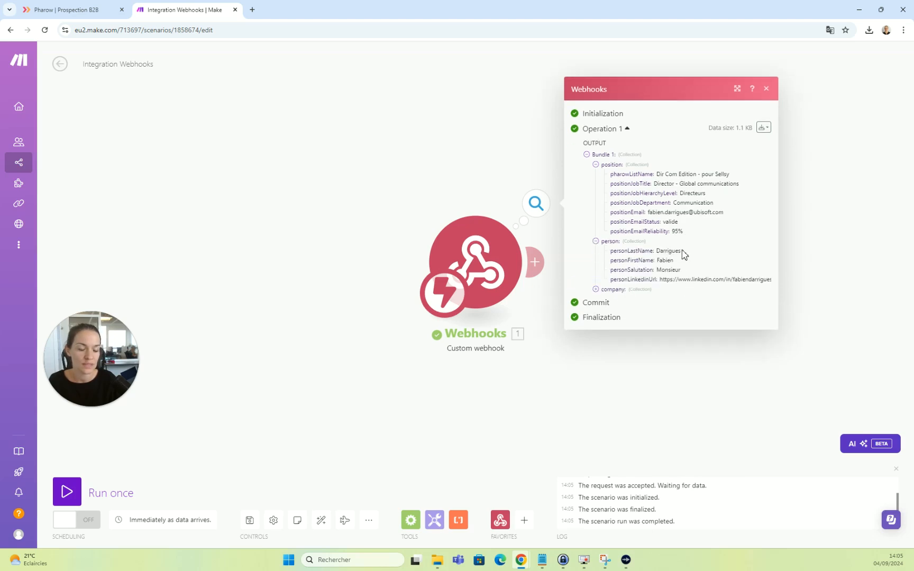
click(596, 289)
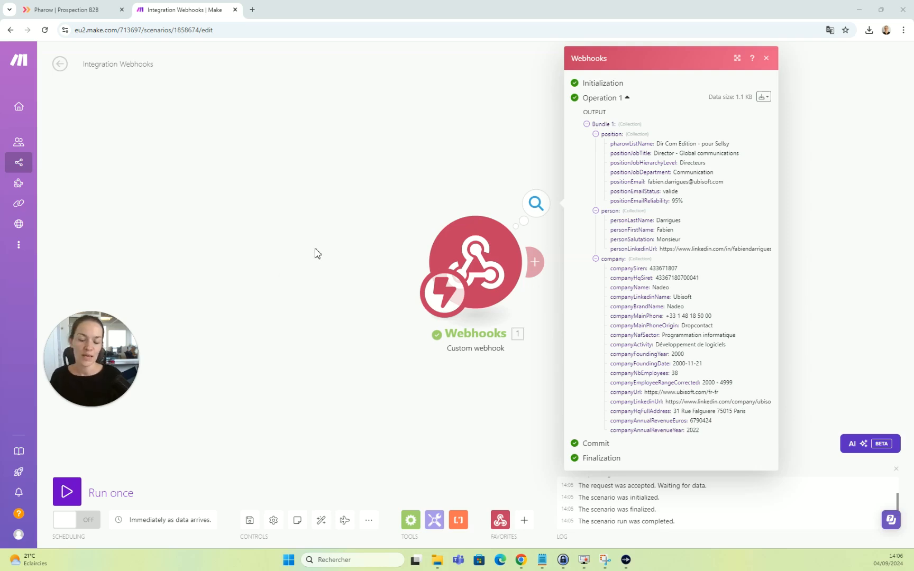
click(864, 220)
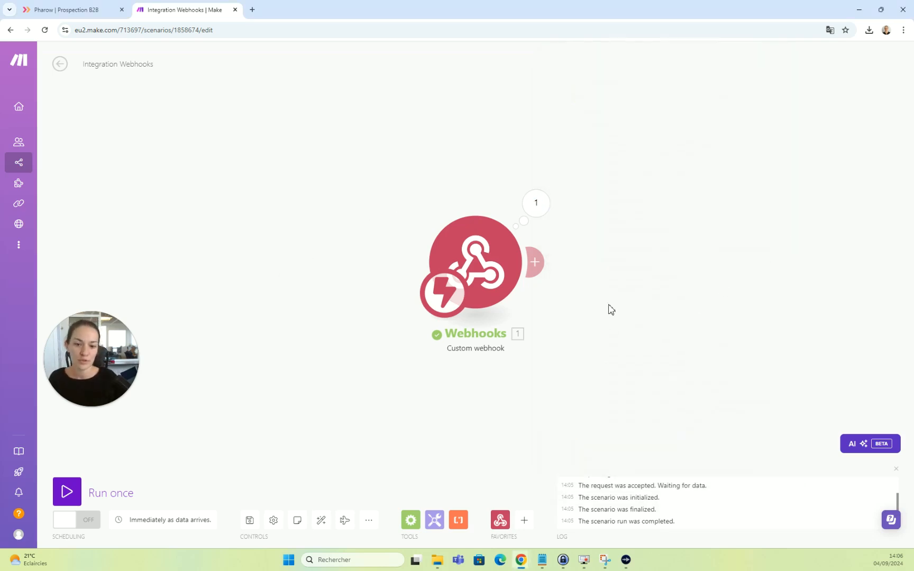
click(535, 261)
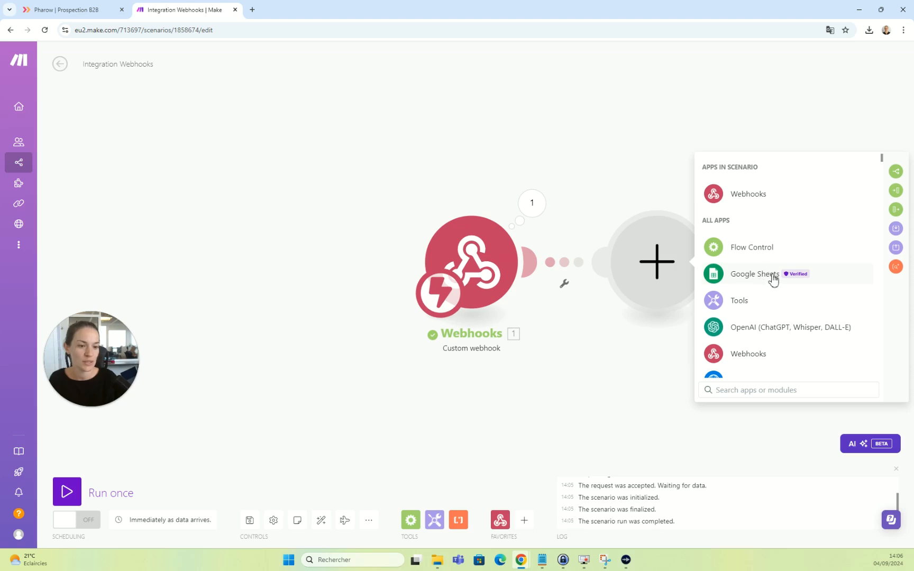
scroll(780, 270, down, 5)
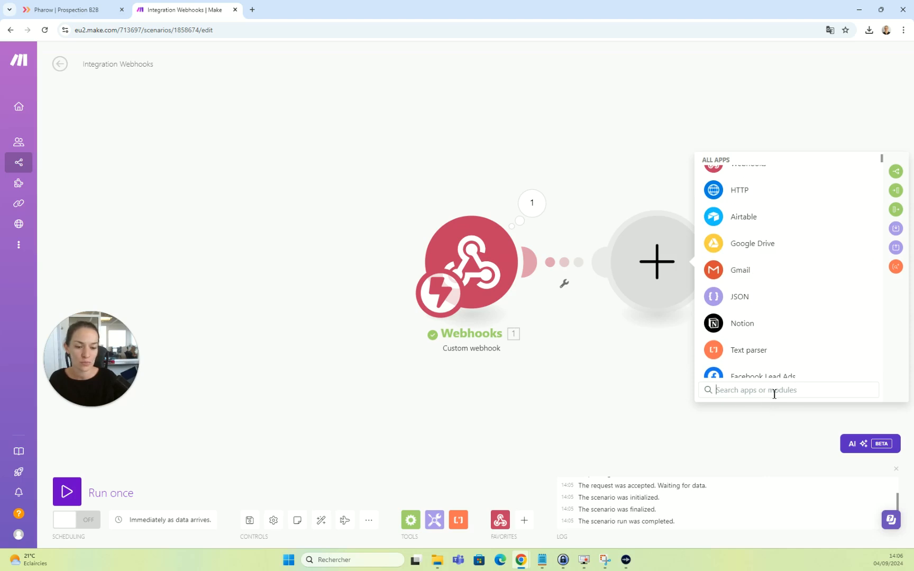
text(sells)
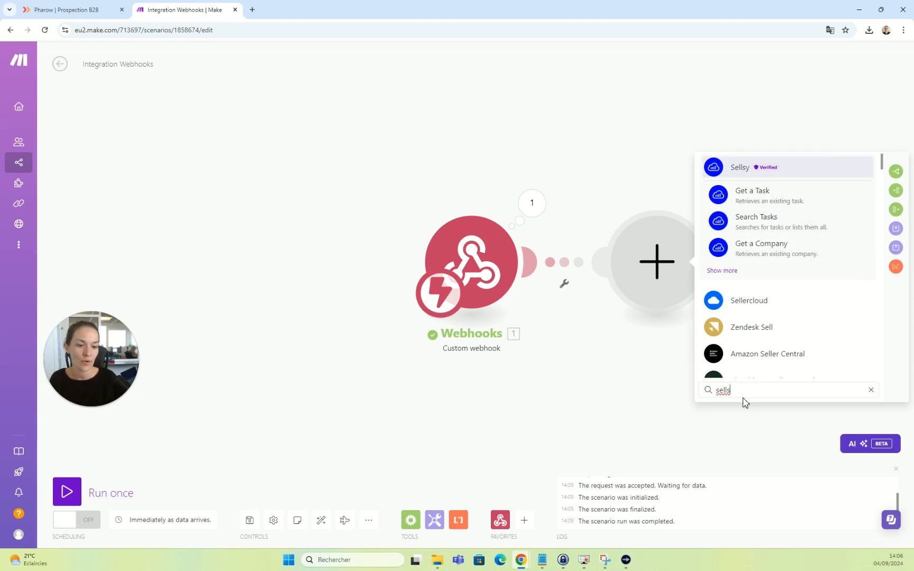
drag(740, 390, 710, 398)
key(BackSpace)
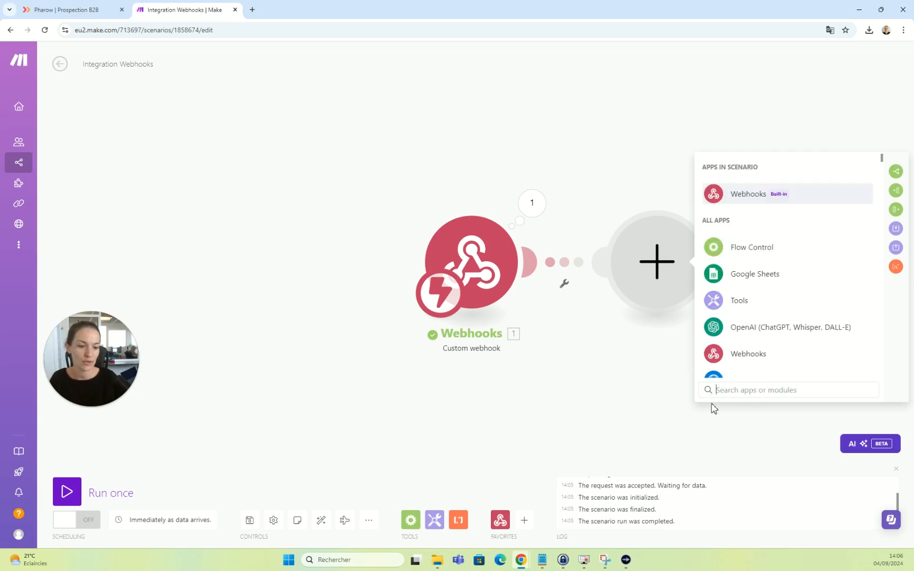
click(586, 395)
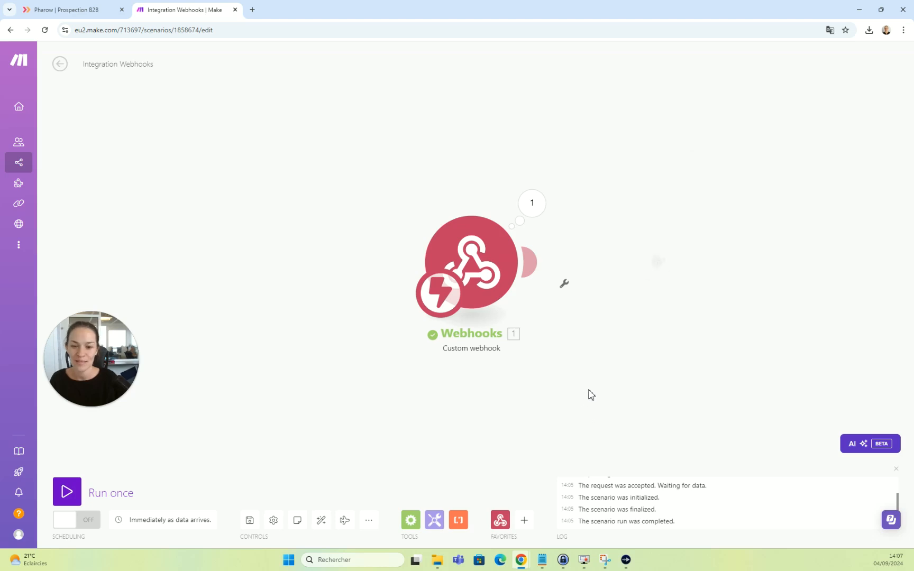
In the Pharow list, check Envoyer au webhook and the Tout sélectionner bulk actions.
click(74, 9)
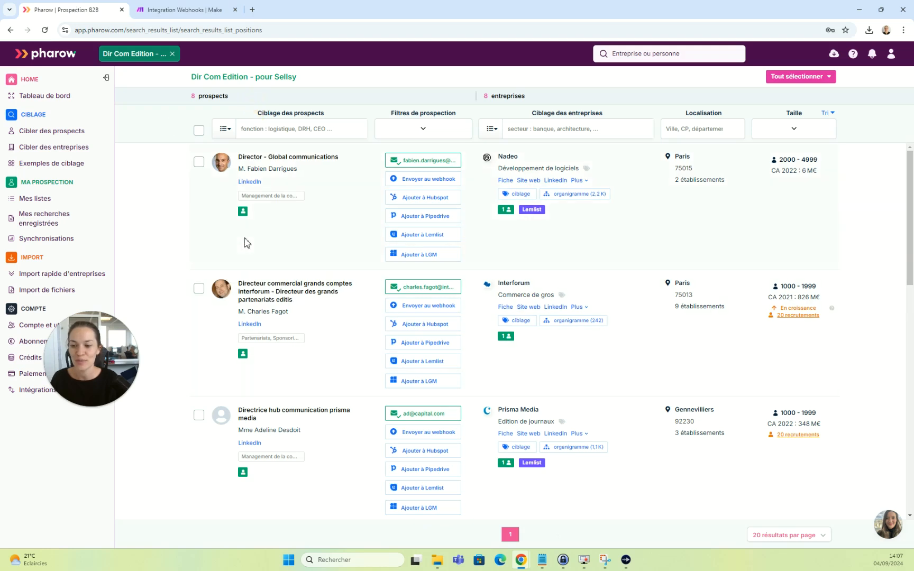
click(427, 181)
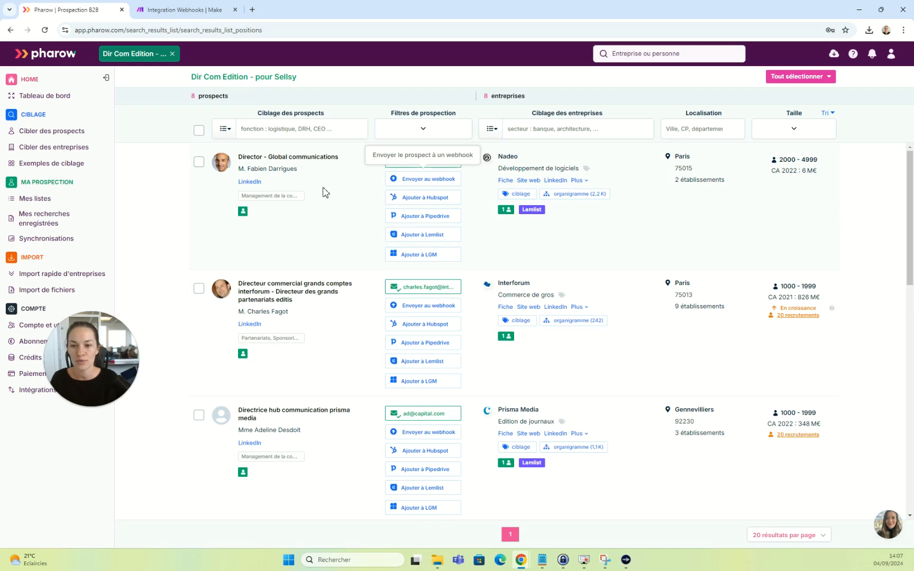
click(824, 79)
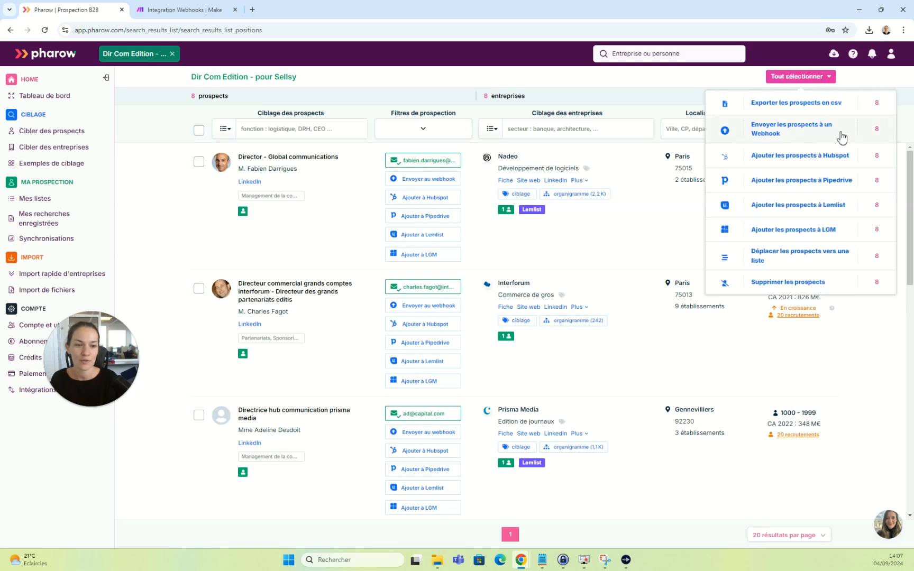
click(618, 256)
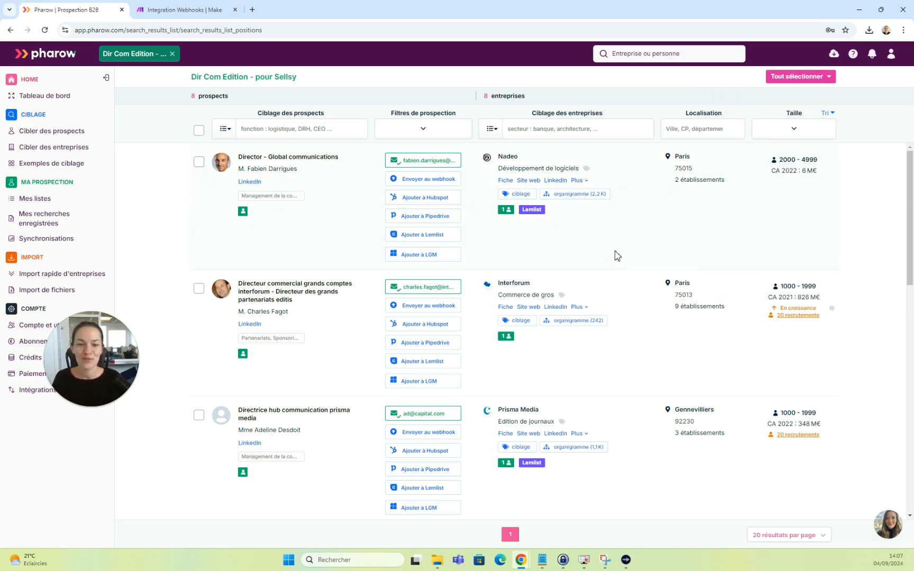